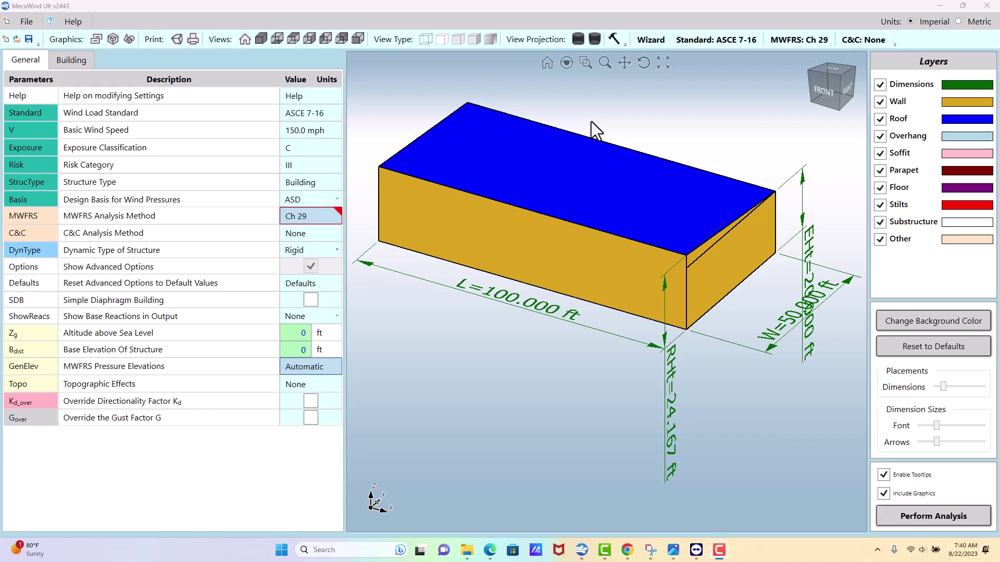
# Change the wind load standard from ASCE 7-16 to ASCE 7-22 and save the choice.
pyautogui.click(740, 41)
pyautogui.click(631, 244)
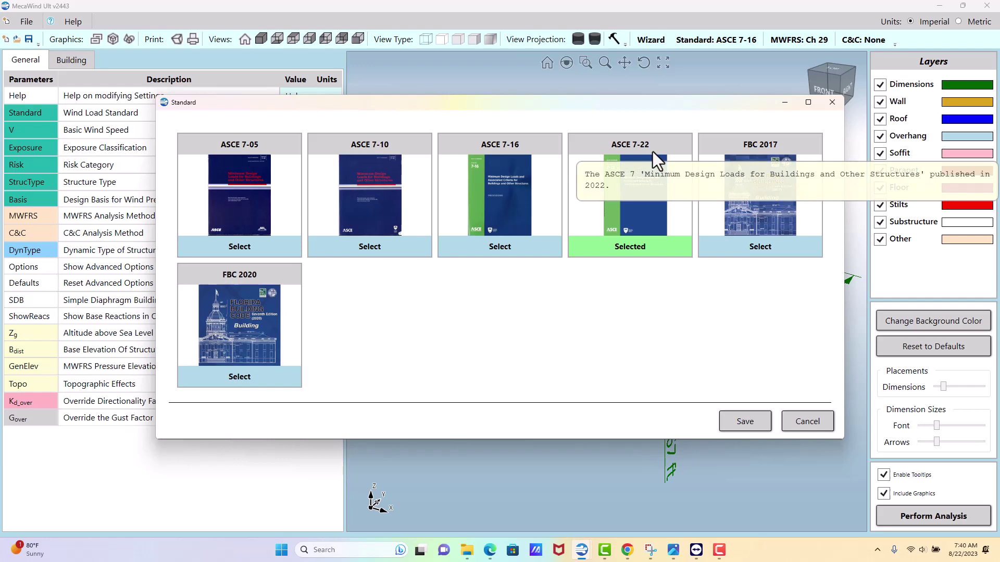
pyautogui.click(744, 420)
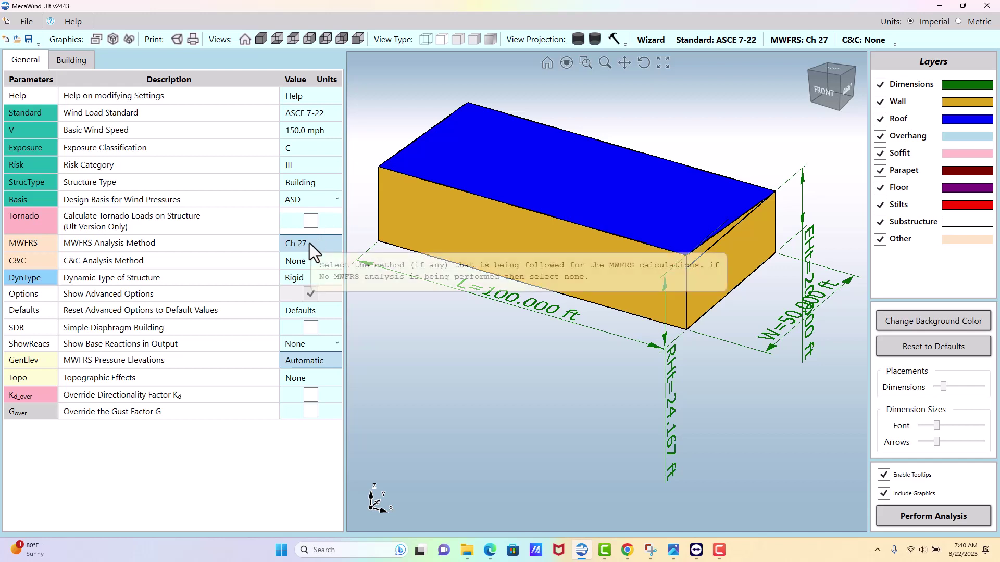
# Leave the MWFRS method unchanged and set the structure type to Solar Panels on Ground.
pyautogui.click(310, 243)
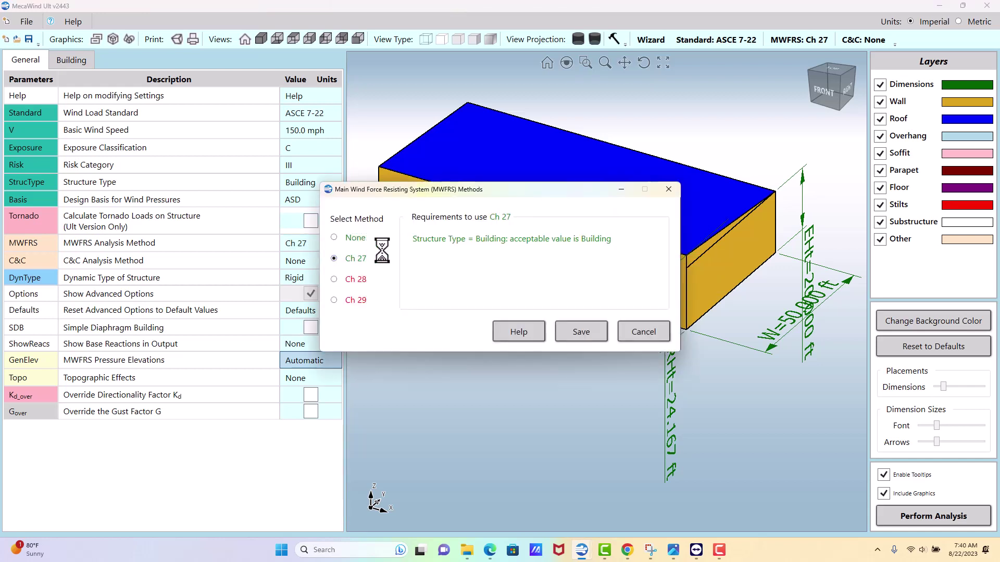
pyautogui.click(622, 334)
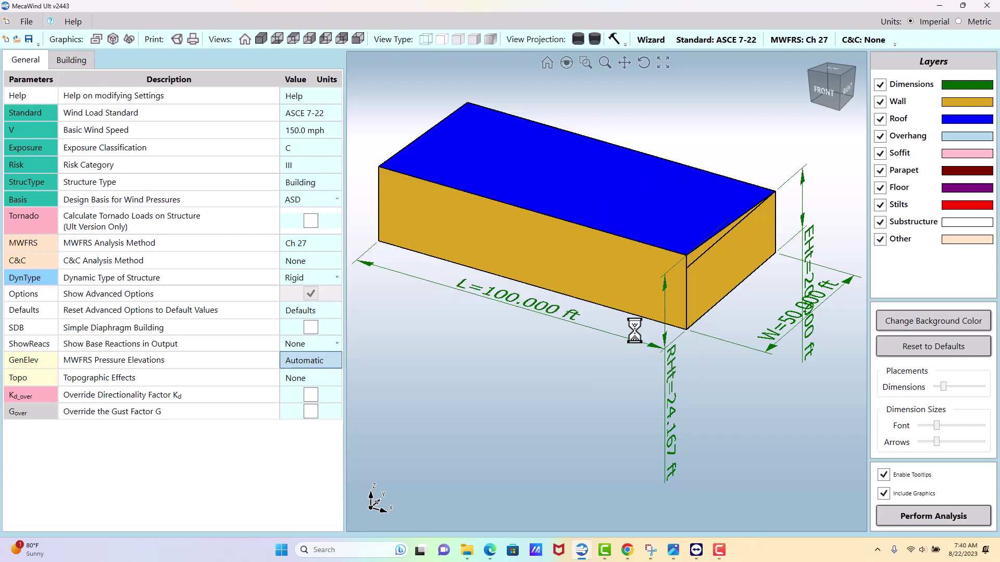
pyautogui.click(323, 184)
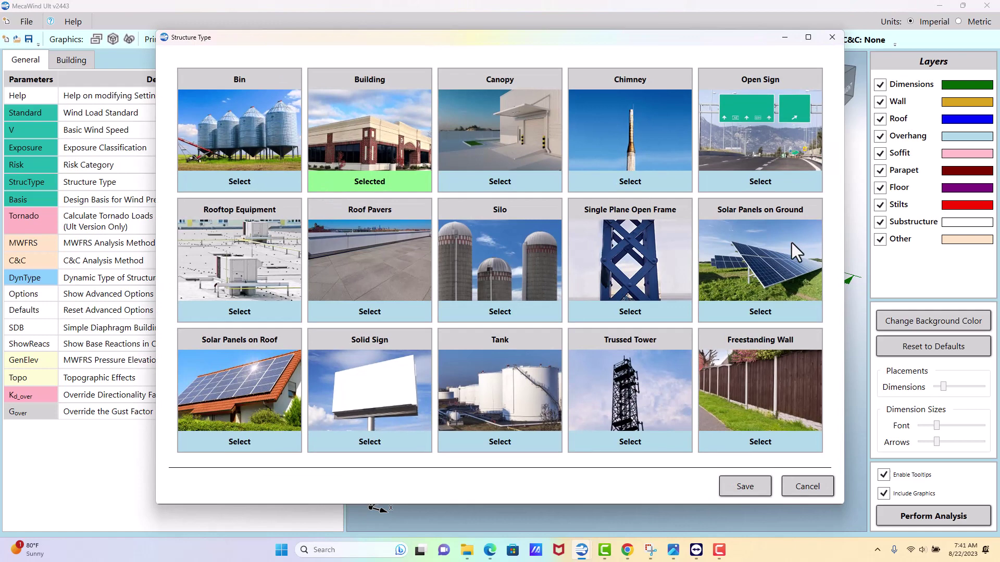
pyautogui.click(770, 312)
pyautogui.click(751, 481)
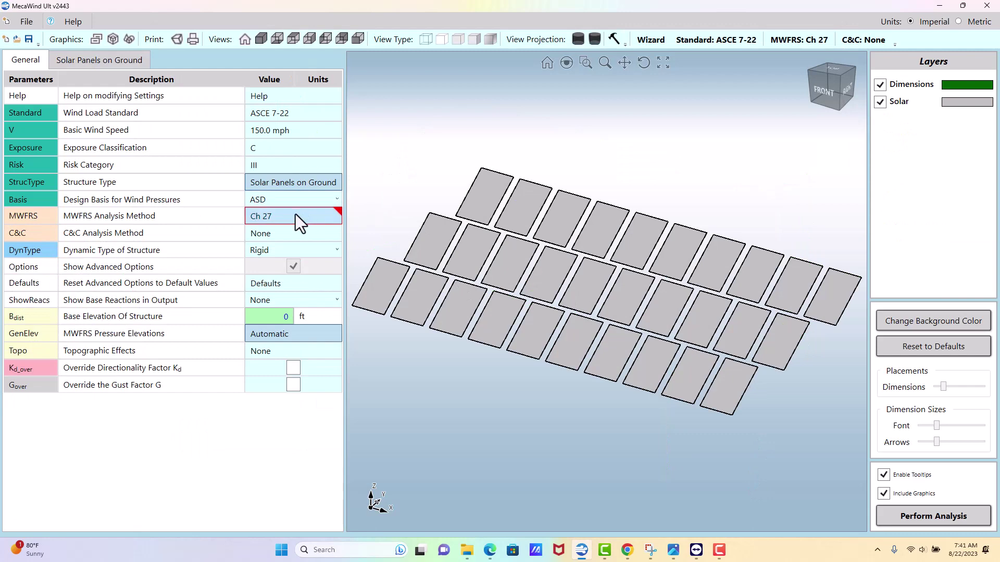
# Set the MWFRS analysis method to Ch 29 and confirm it.
pyautogui.click(294, 216)
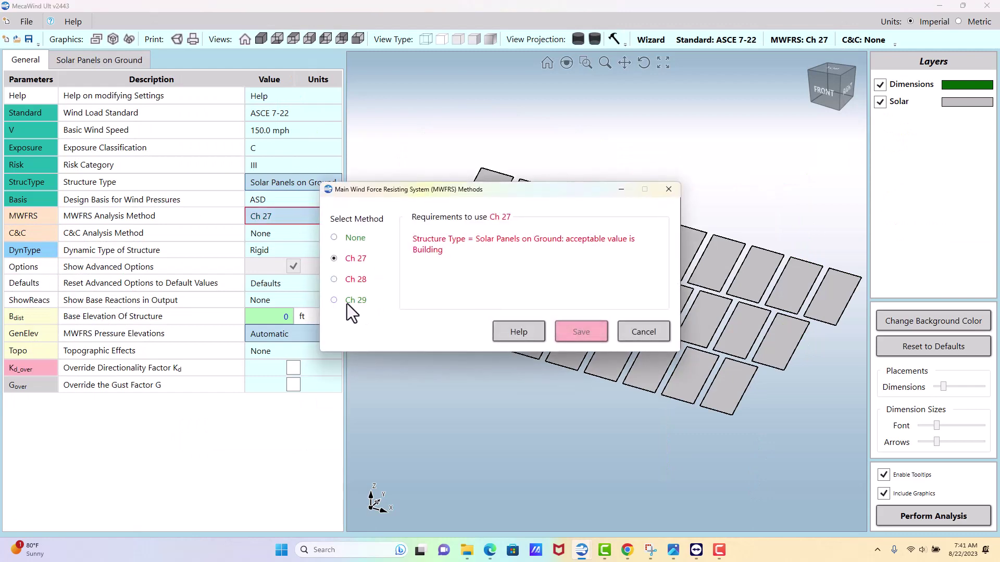
pyautogui.click(334, 300)
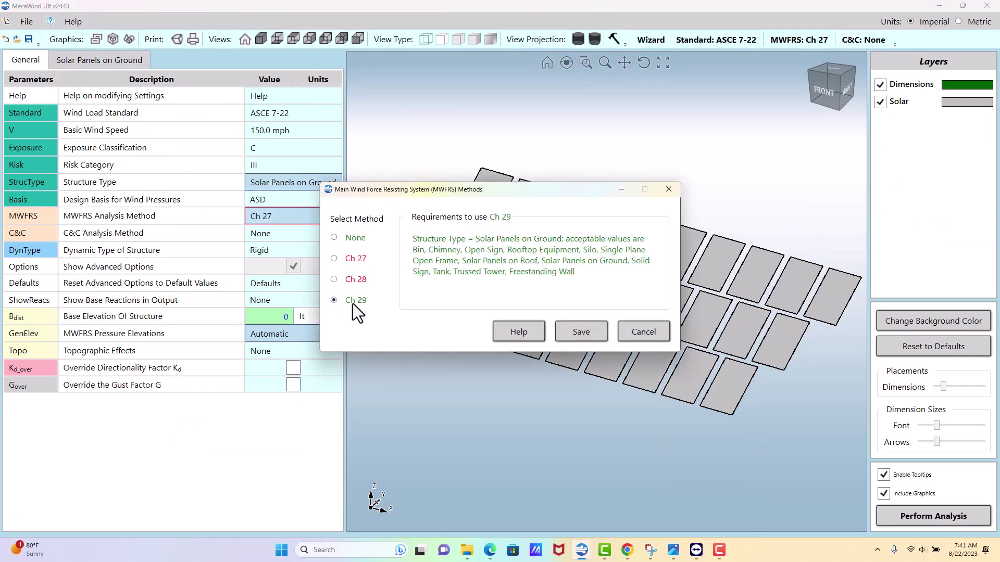
pyautogui.click(594, 333)
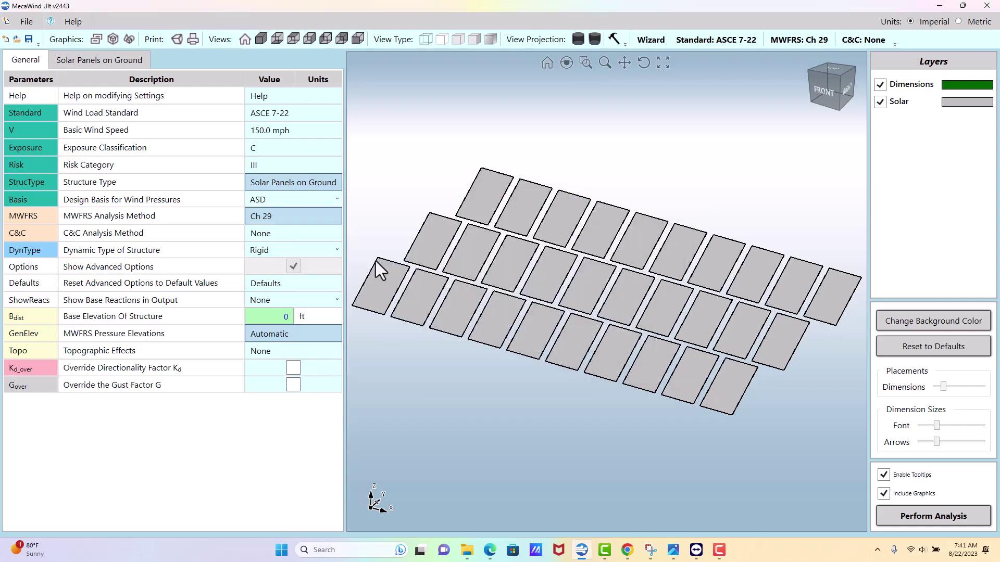
# Show the Solar Panels on Ground parameters and clear a panel dimension value.
pyautogui.click(86, 58)
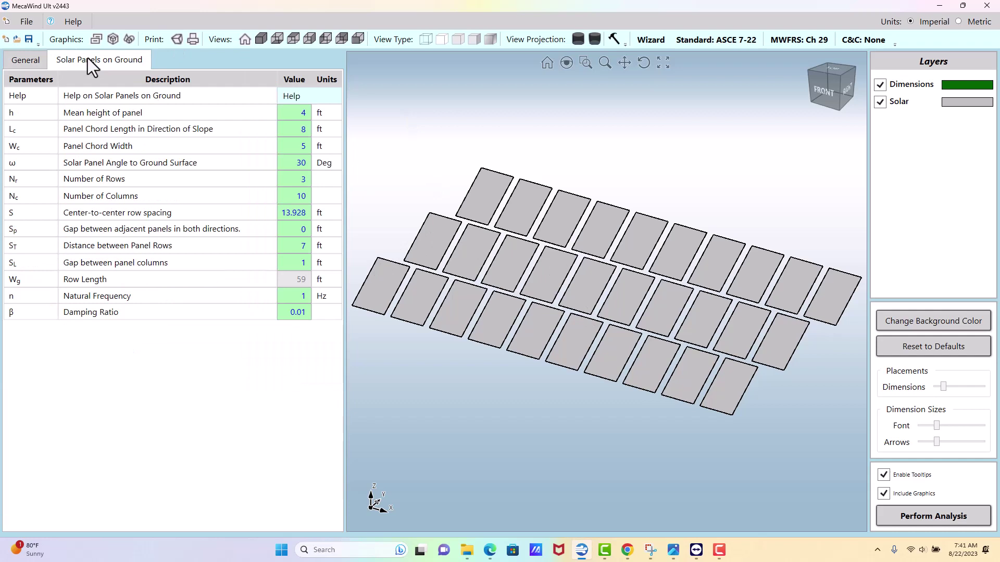
pyautogui.doubleClick(296, 126)
pyautogui.press('BackSpace')
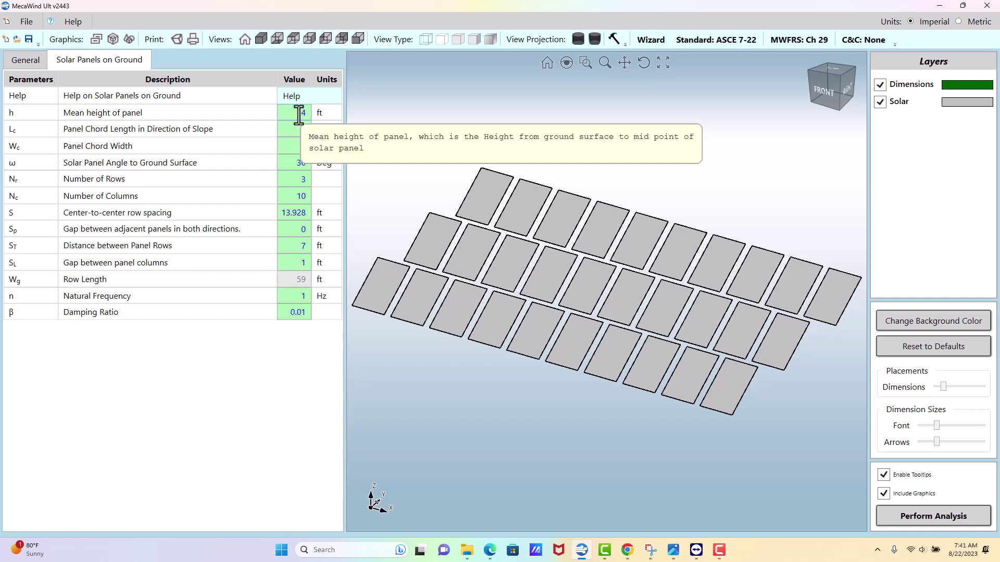
# Read the applicability criteria in the Solar Panels on Ground help, then close it.
pyautogui.click(300, 100)
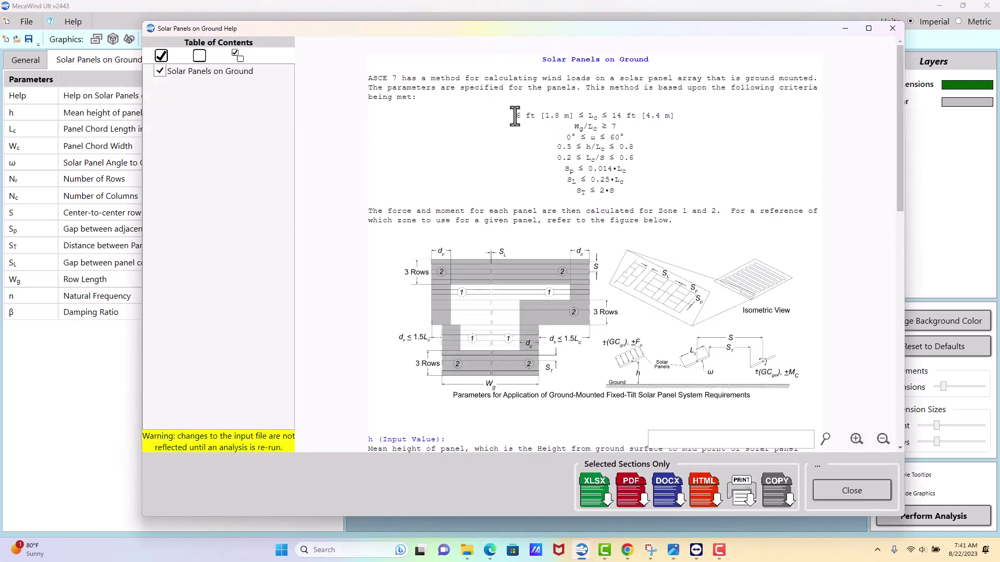
pyautogui.moveTo(516, 115); pyautogui.dragTo(639, 189)
pyautogui.click(670, 175)
pyautogui.click(841, 491)
# Try mean panel heights of 2 and 8 ft, then settle on 6 ft with 8 ft chord length.
pyautogui.click(297, 113)
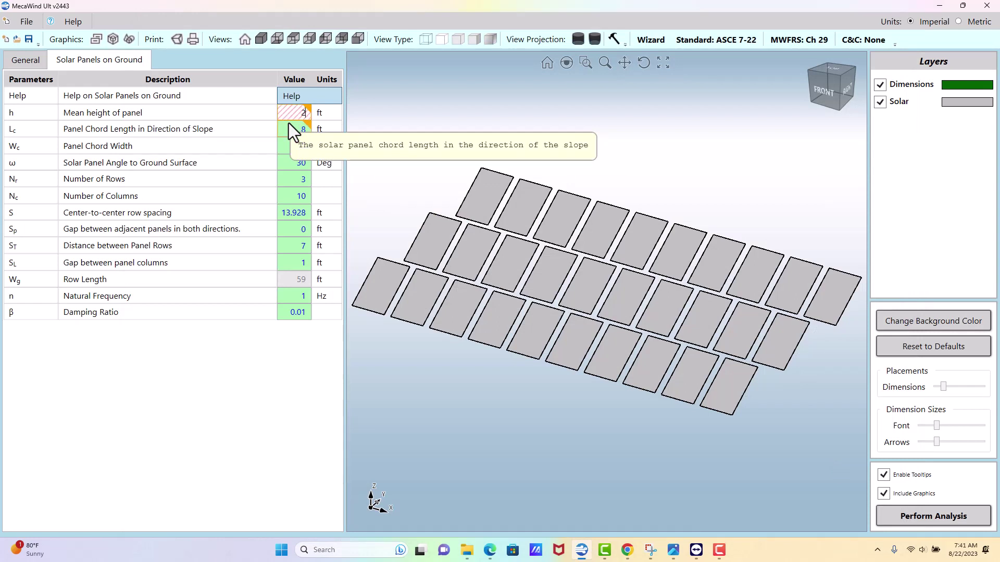
pyautogui.press('Return')
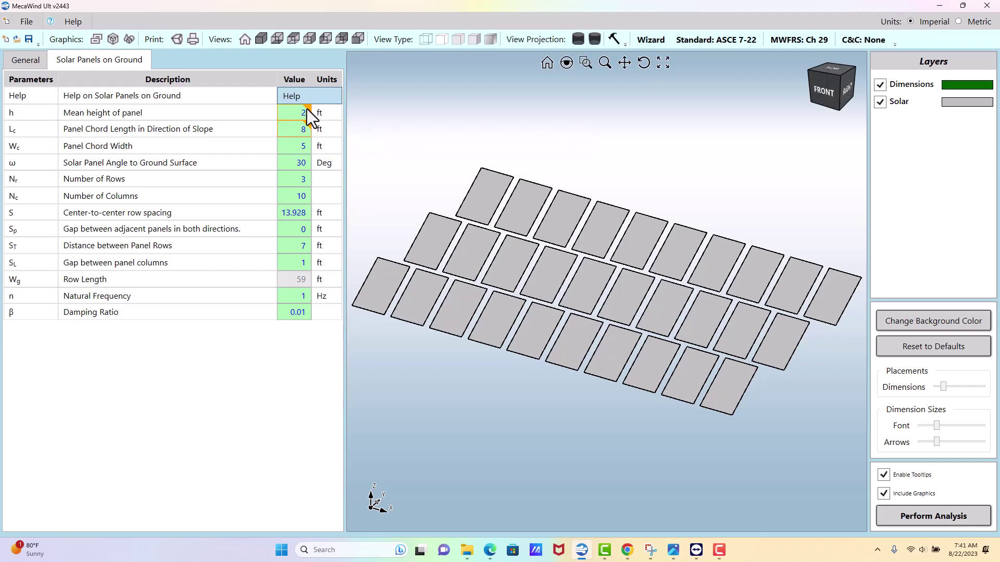
pyautogui.moveTo(309, 108)
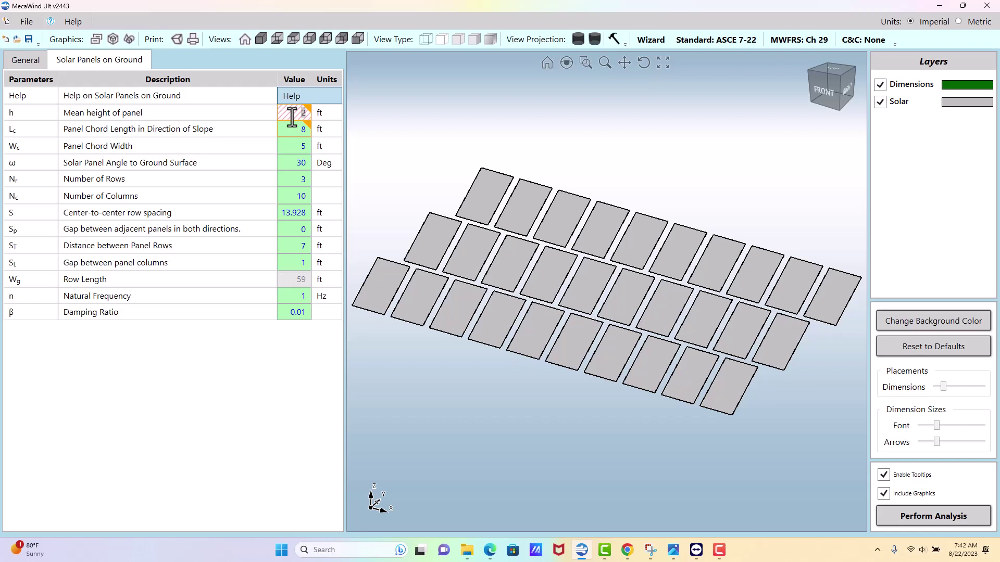
pyautogui.write('8')
pyautogui.click(302, 128)
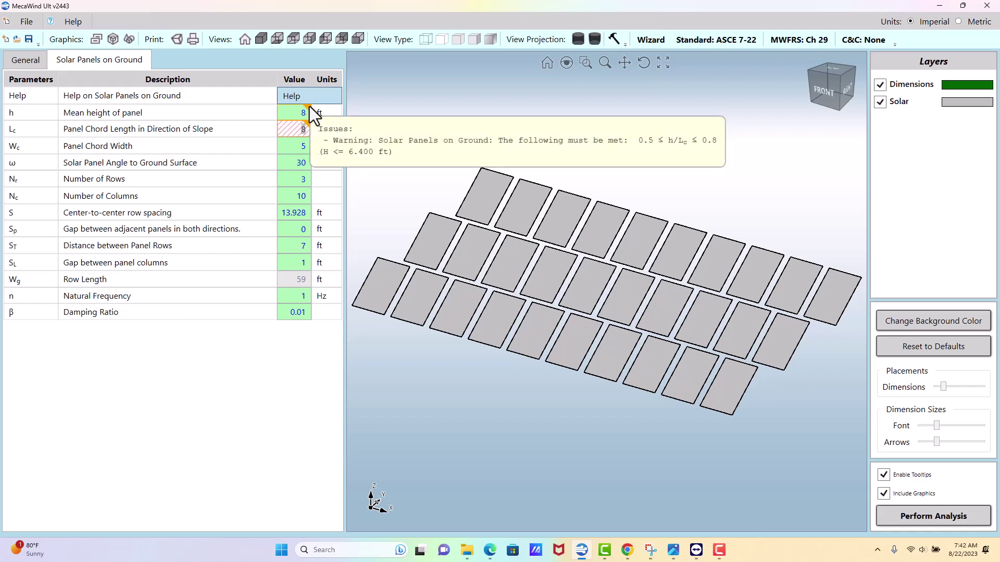
pyautogui.click(308, 112)
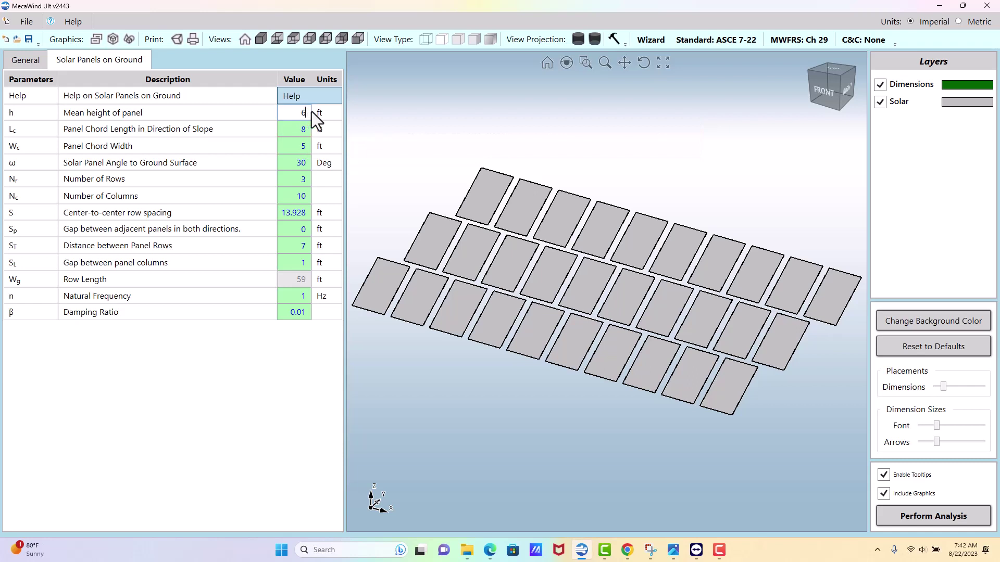
pyautogui.click(302, 125)
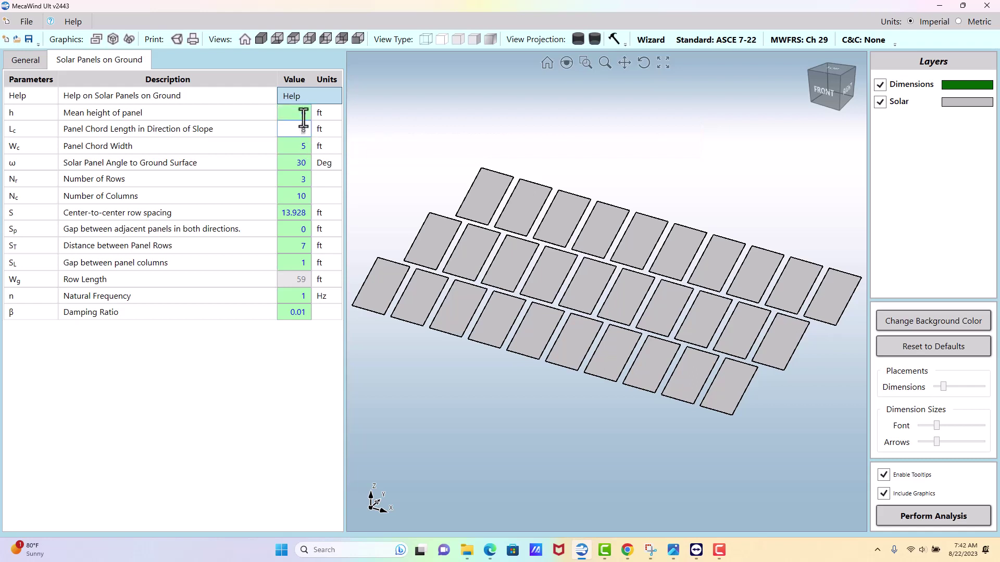
pyautogui.click(301, 146)
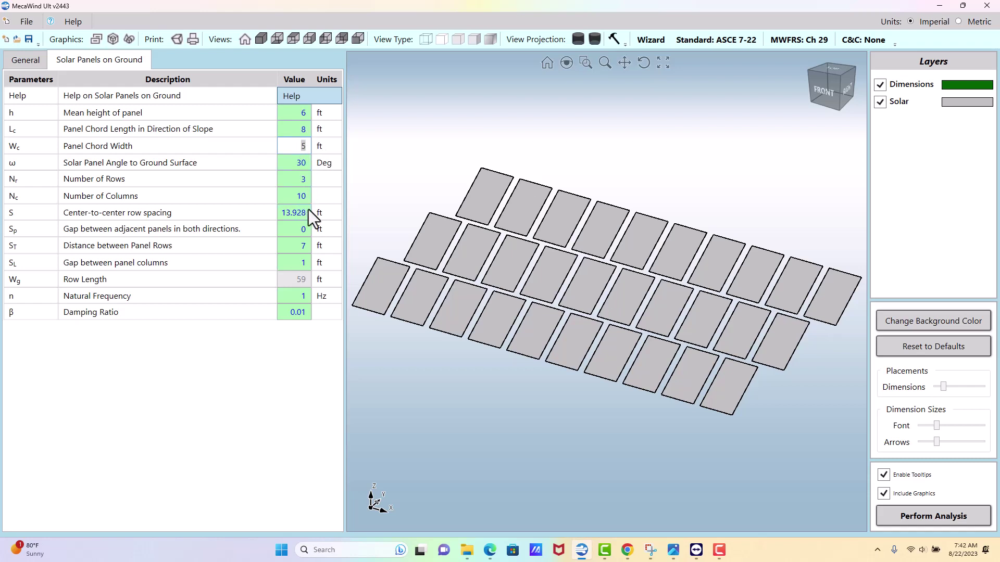
pyautogui.moveTo(309, 210)
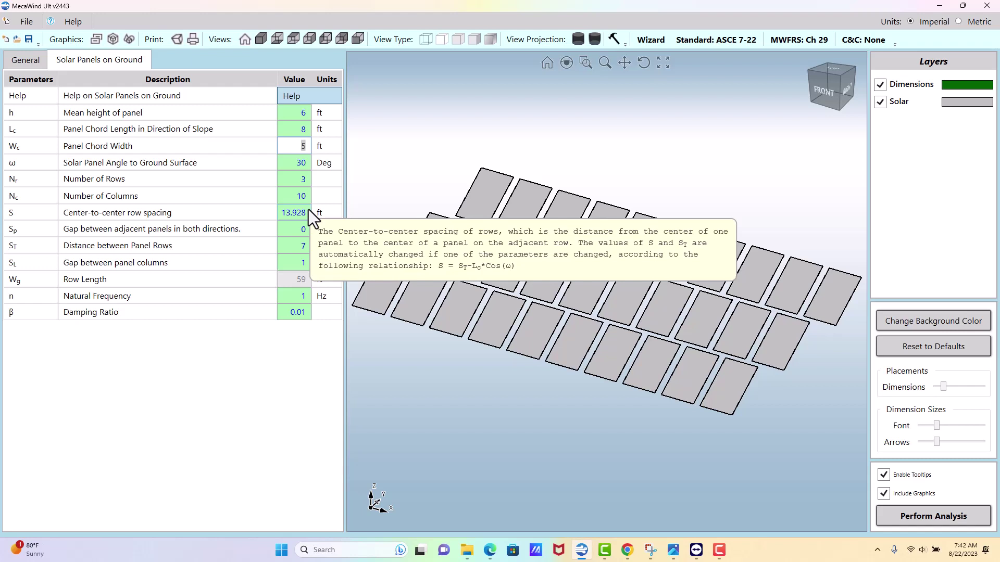
# Set the number of panel rows (Nr) to 5.
pyautogui.click(299, 128)
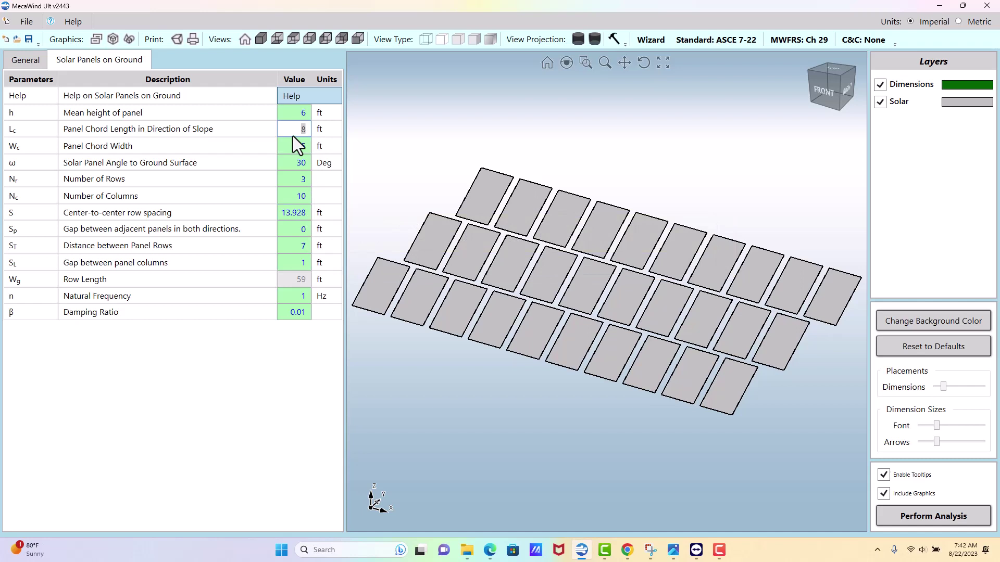
pyautogui.click(292, 163)
pyautogui.click(296, 178)
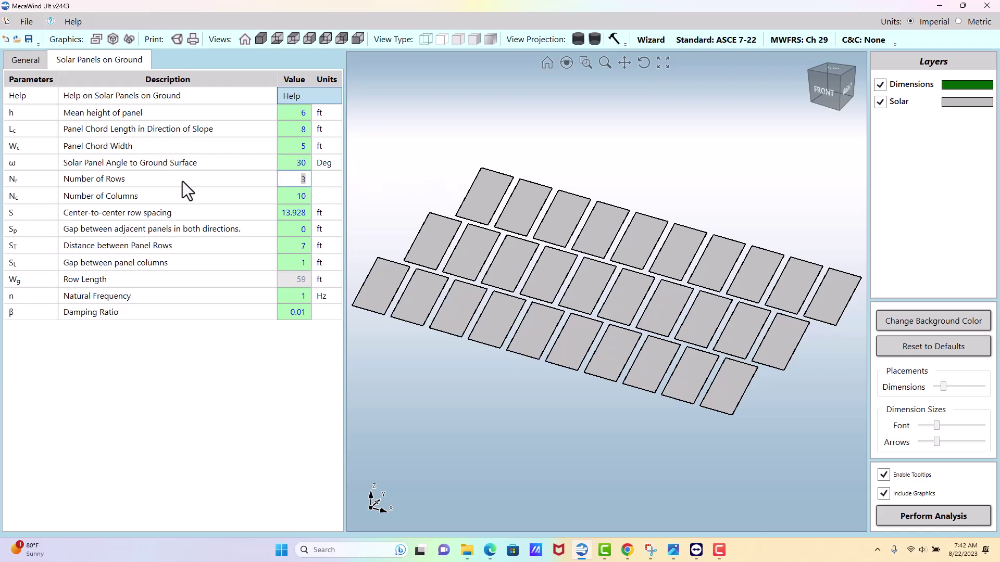
pyautogui.click(296, 179)
pyautogui.write('5')
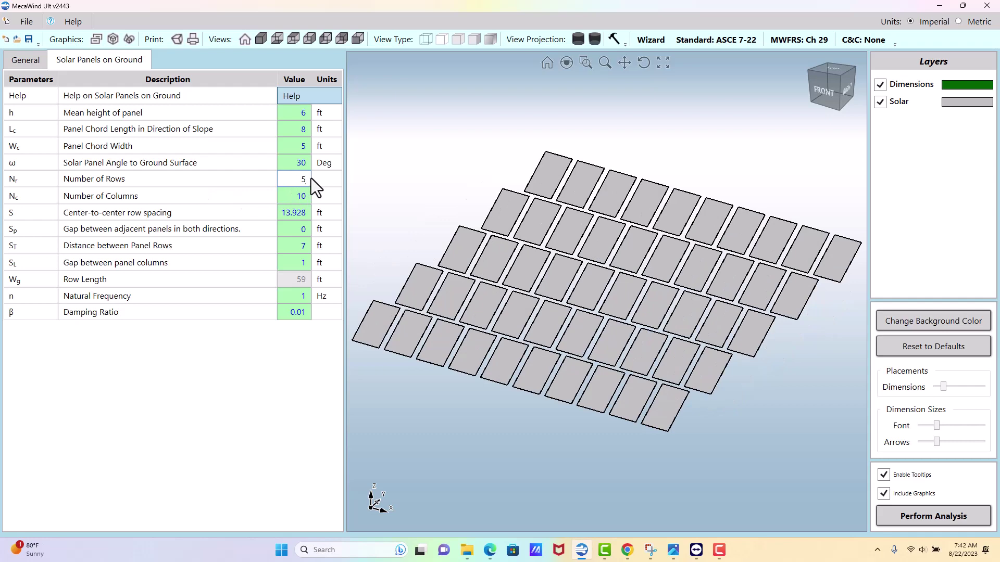
# Try row spacing S of 15, then keep 7 ft between panel rows.
pyautogui.click(292, 212)
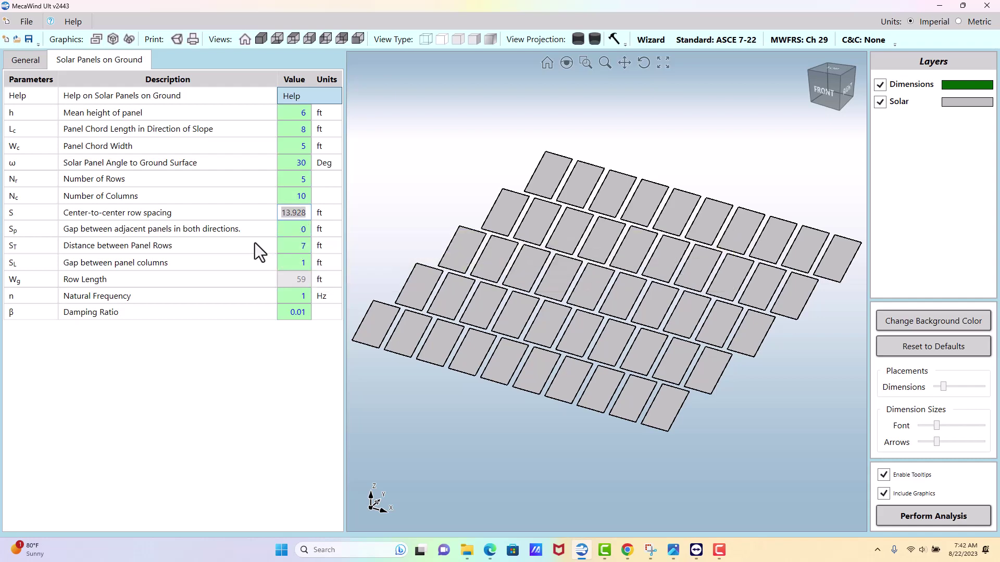
pyautogui.write('15')
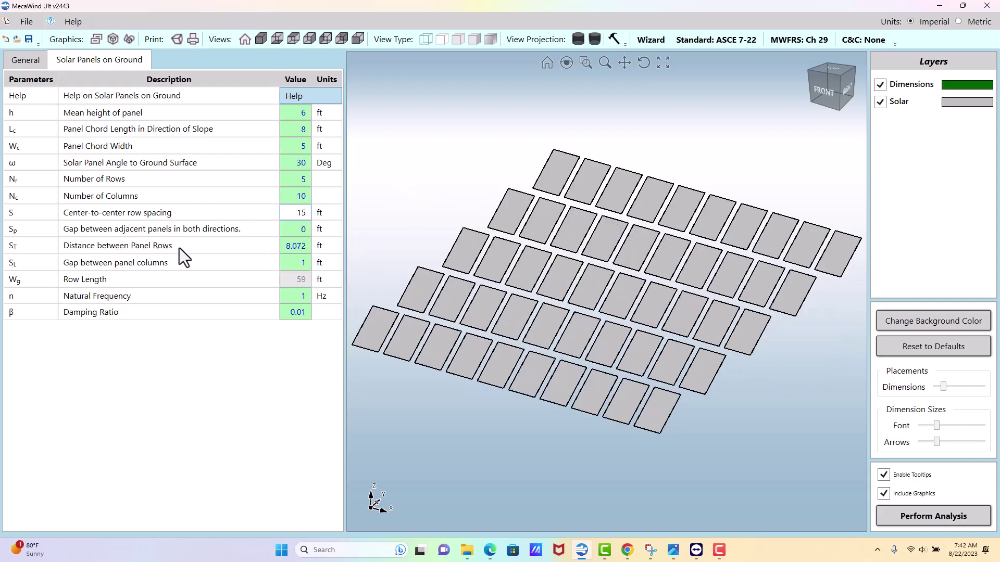
pyautogui.click(288, 246)
pyautogui.write('7')
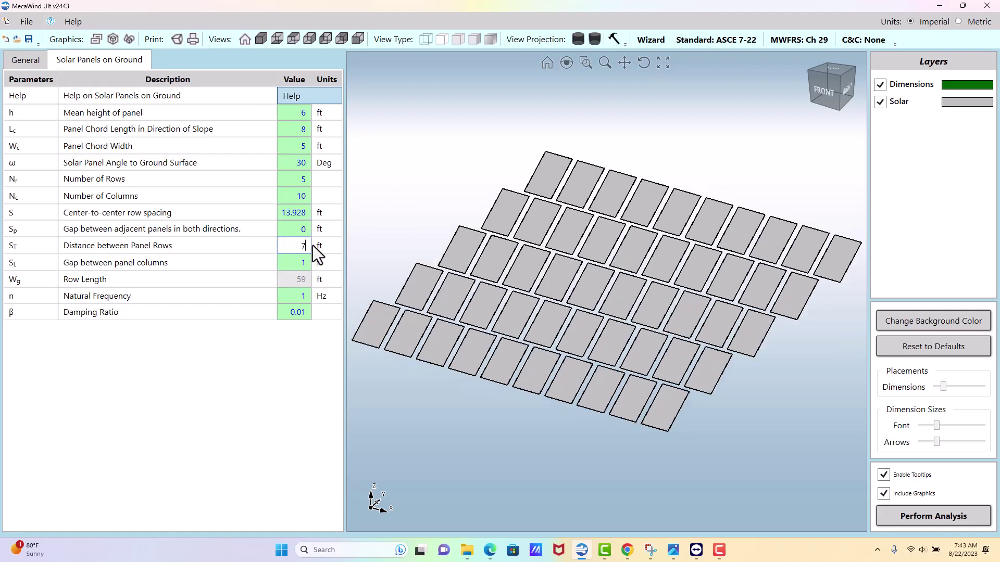
pyautogui.click(291, 210)
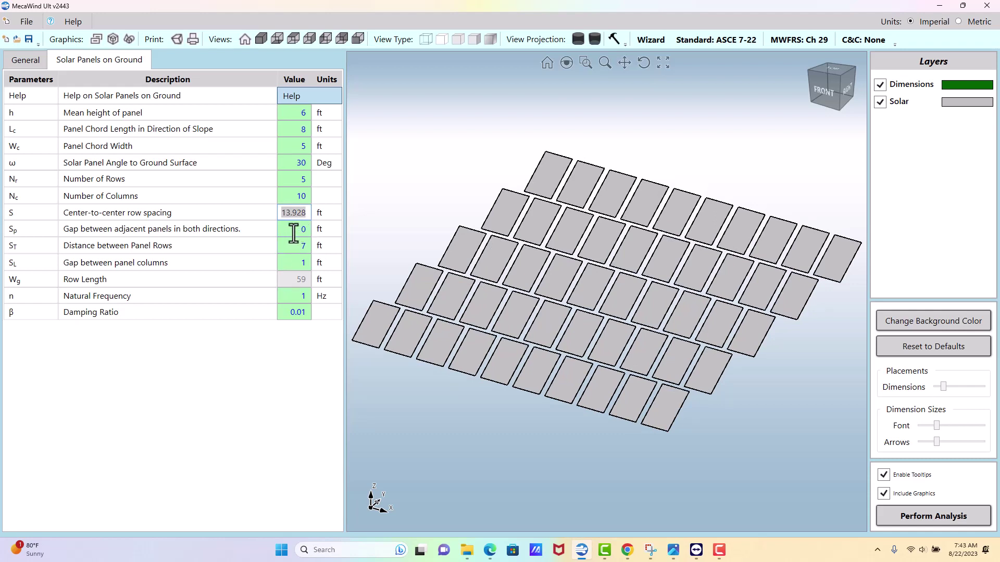
pyautogui.click(295, 261)
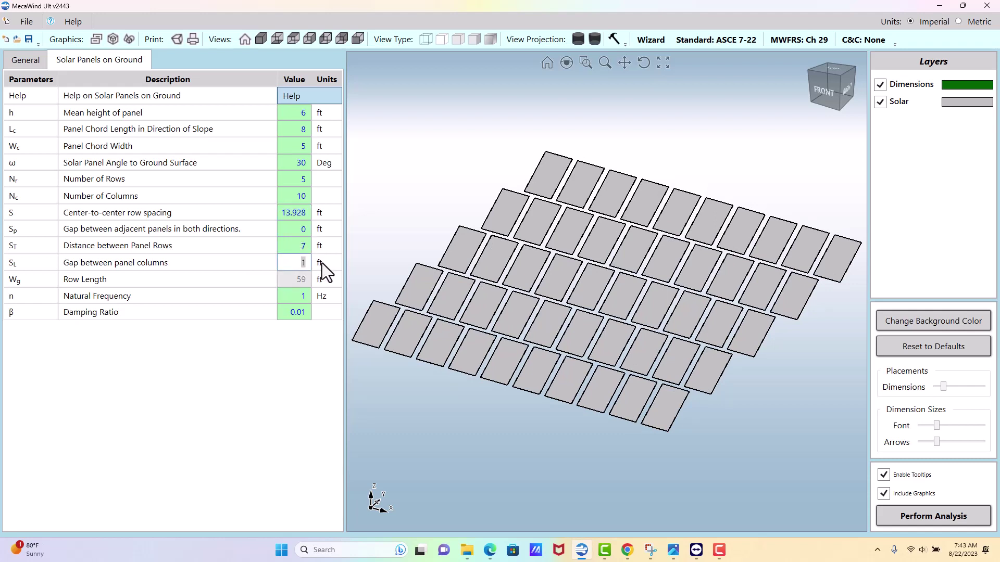
pyautogui.click(290, 295)
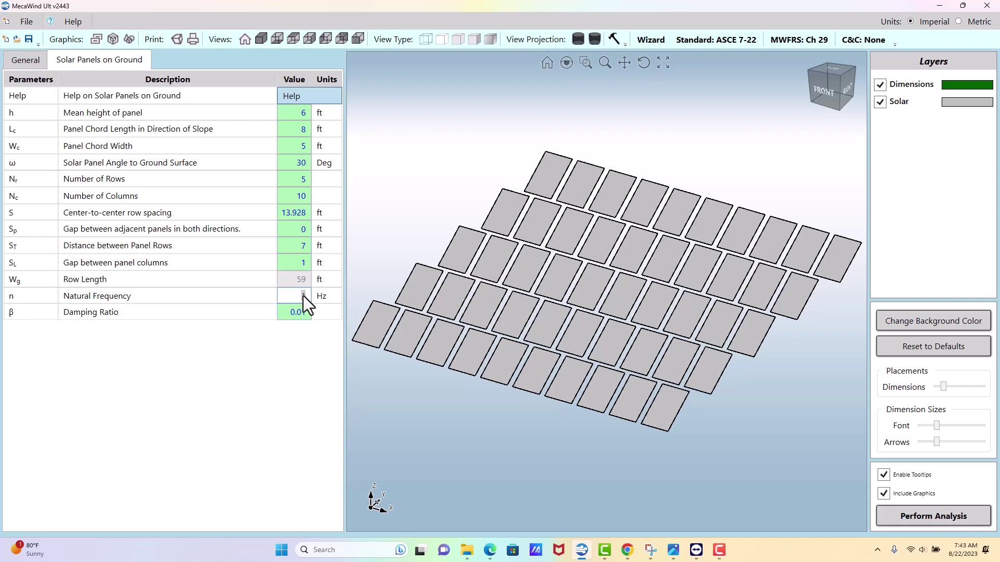
pyautogui.moveTo(303, 295)
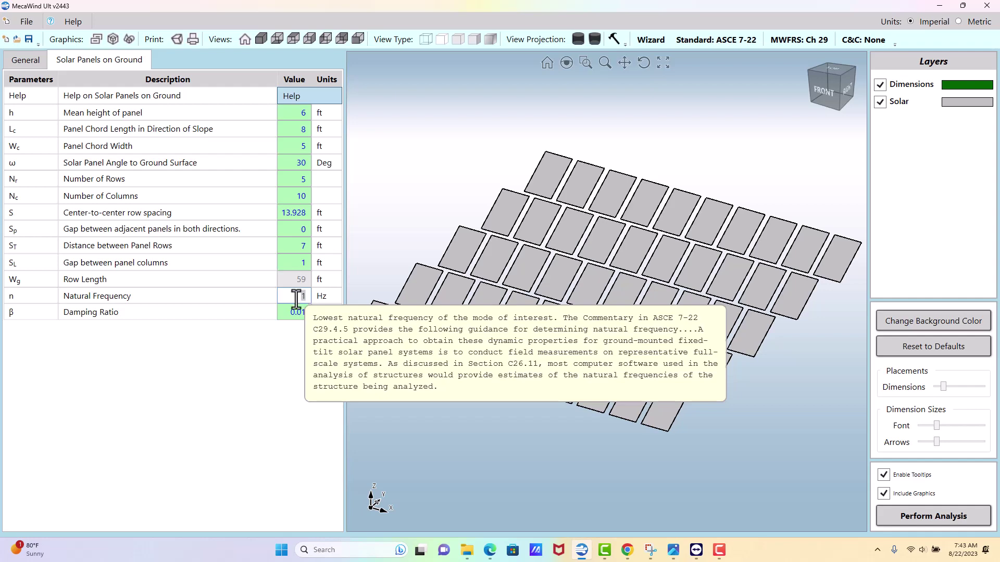
pyautogui.click(303, 295)
pyautogui.click(298, 314)
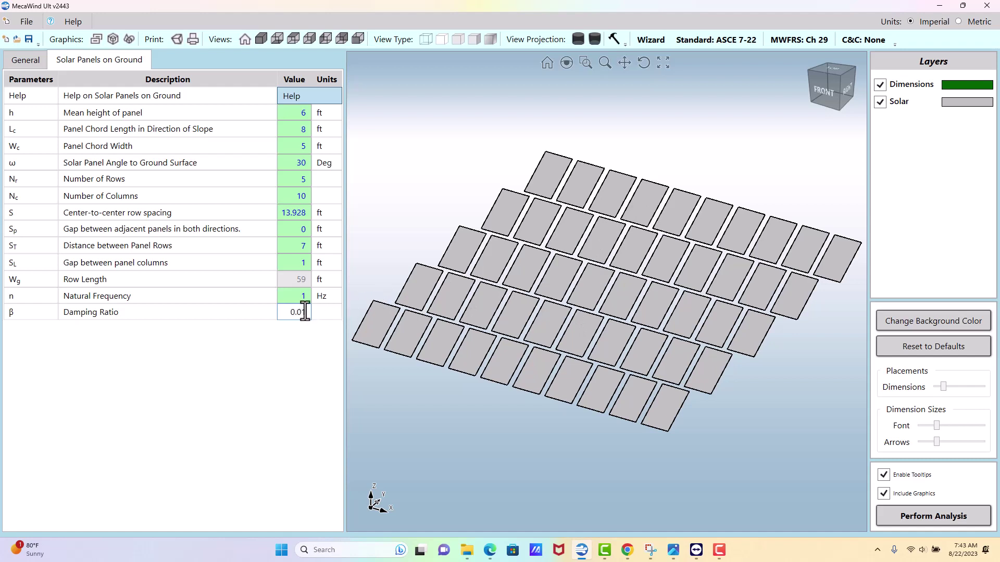
pyautogui.moveTo(306, 312); pyautogui.dragTo(294, 313)
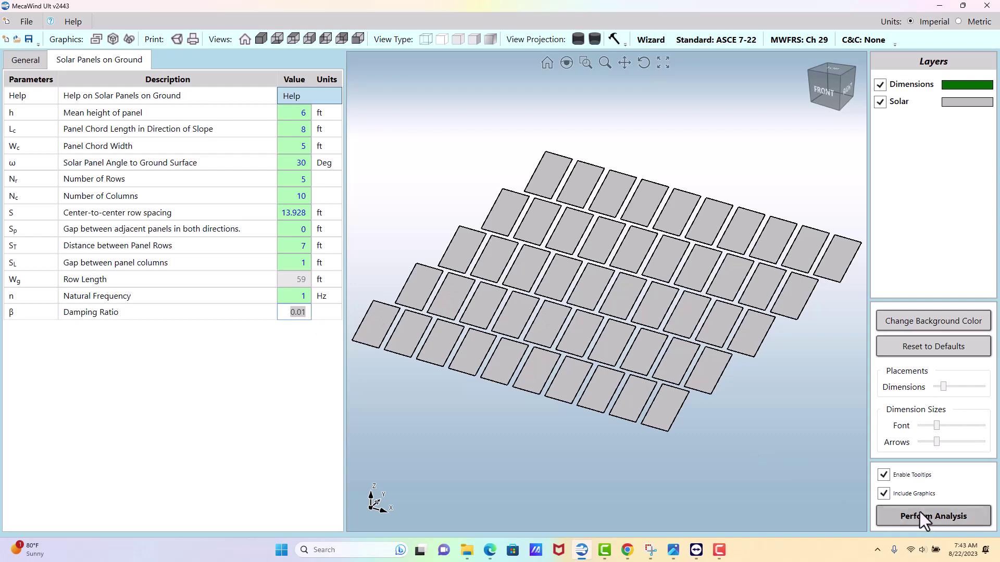
# Run the analysis and review the Zone 1 (±5829 lb) and Zone 2 (±9906 lb) loads.
pyautogui.click(933, 516)
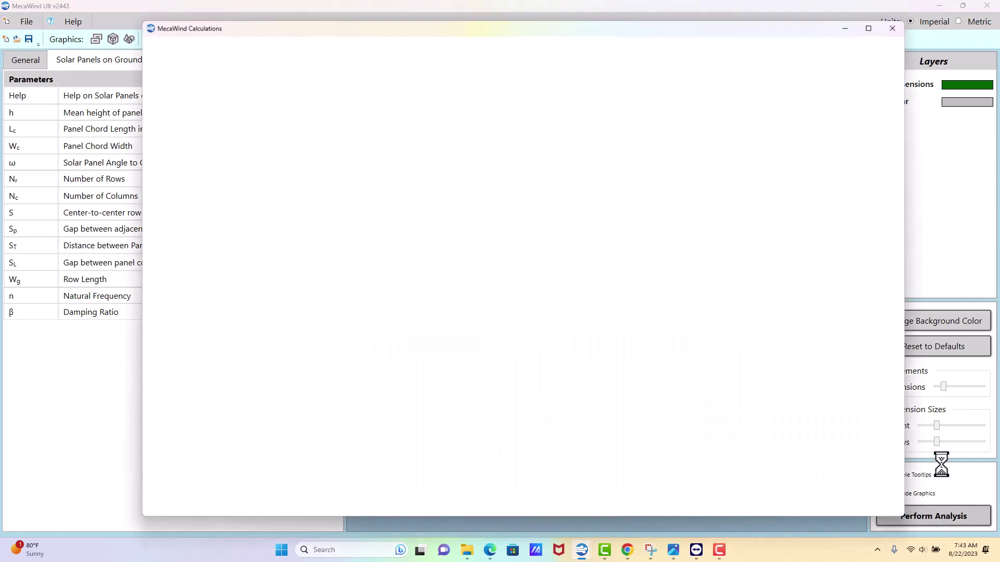
pyautogui.scroll(-15, 579, 266)
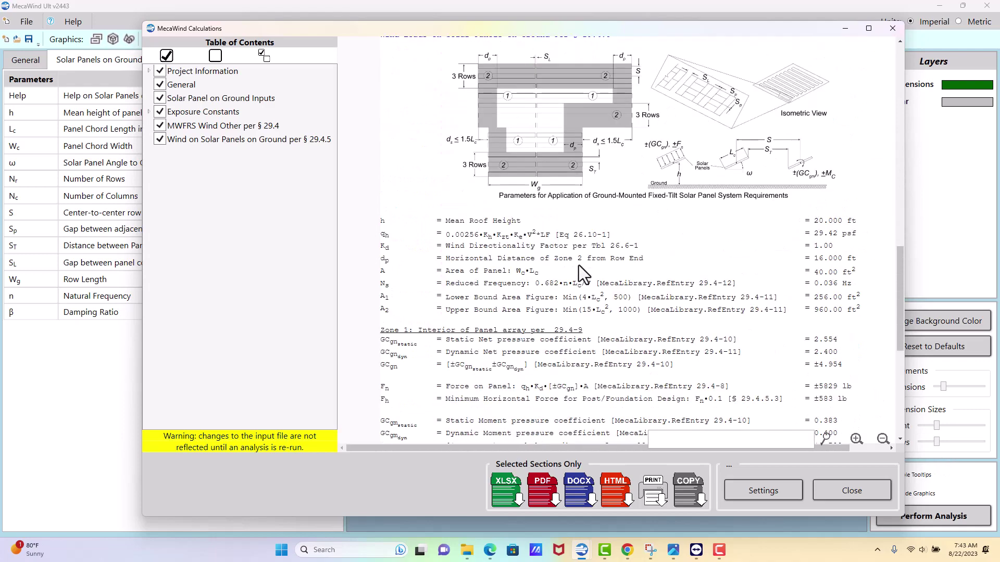
pyautogui.scroll(-4, 579, 265)
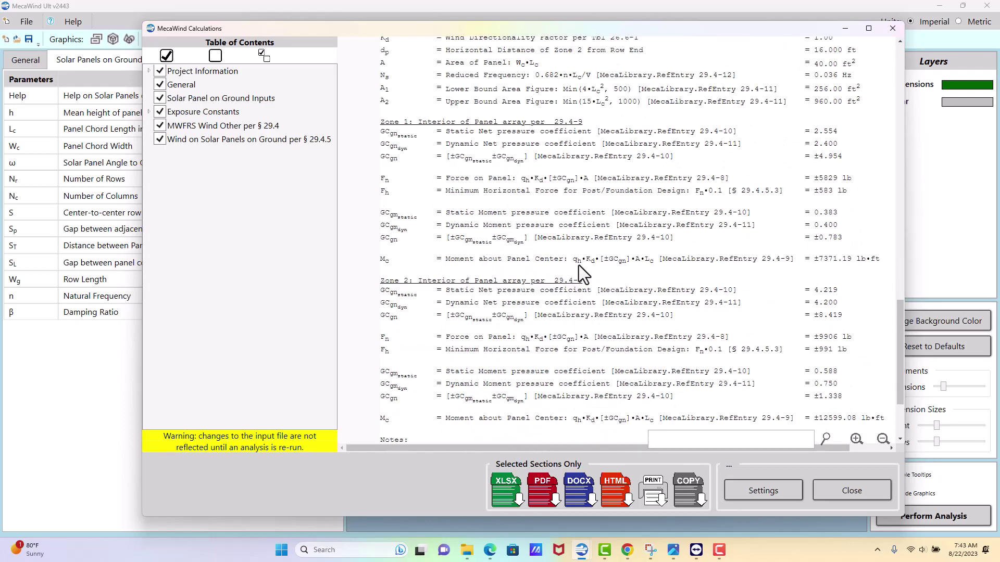
pyautogui.scroll(4, 578, 265)
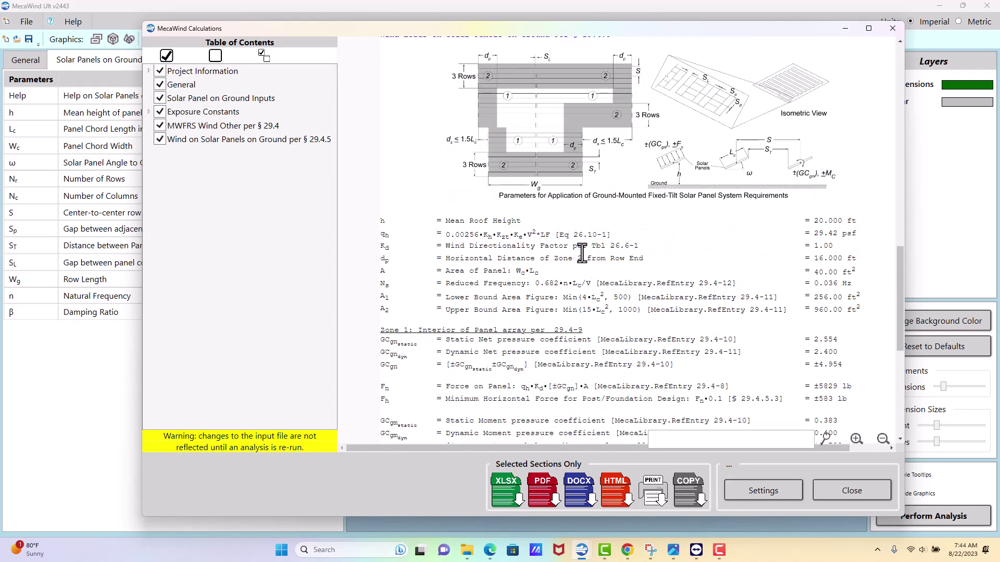
pyautogui.scroll(1, 544, 120)
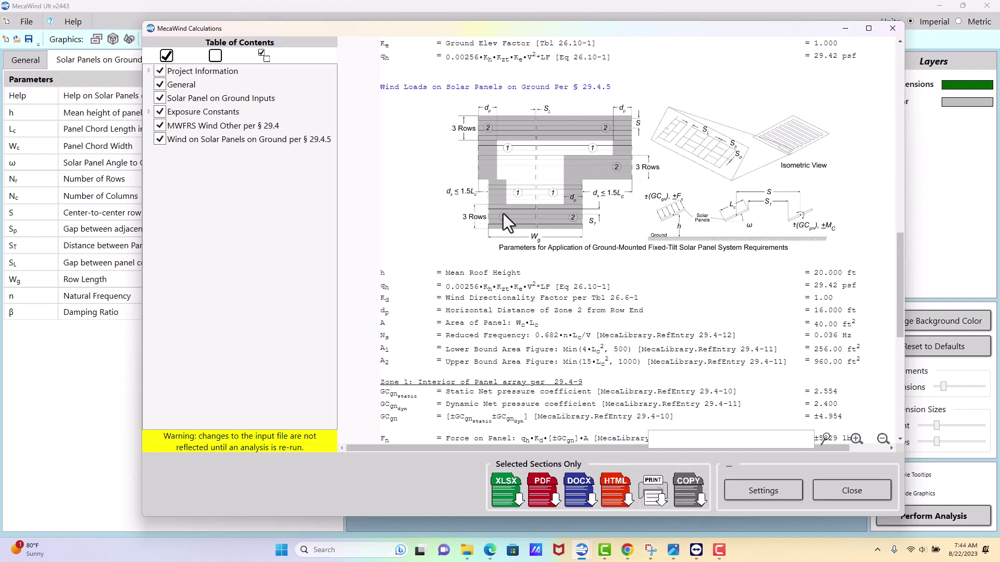
pyautogui.scroll(-3, 489, 209)
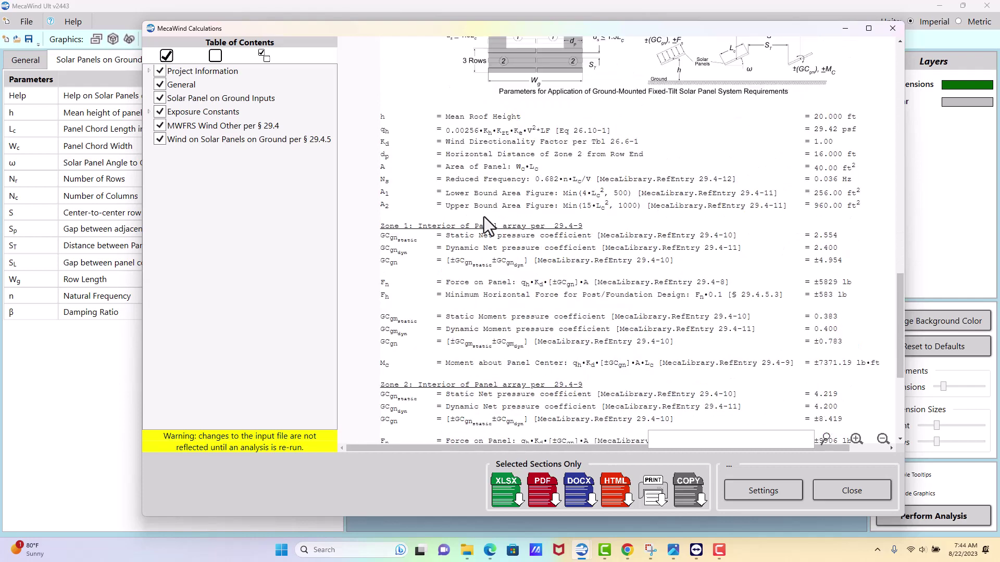
pyautogui.moveTo(380, 226); pyautogui.dragTo(409, 226)
pyautogui.scroll(-2, 461, 221)
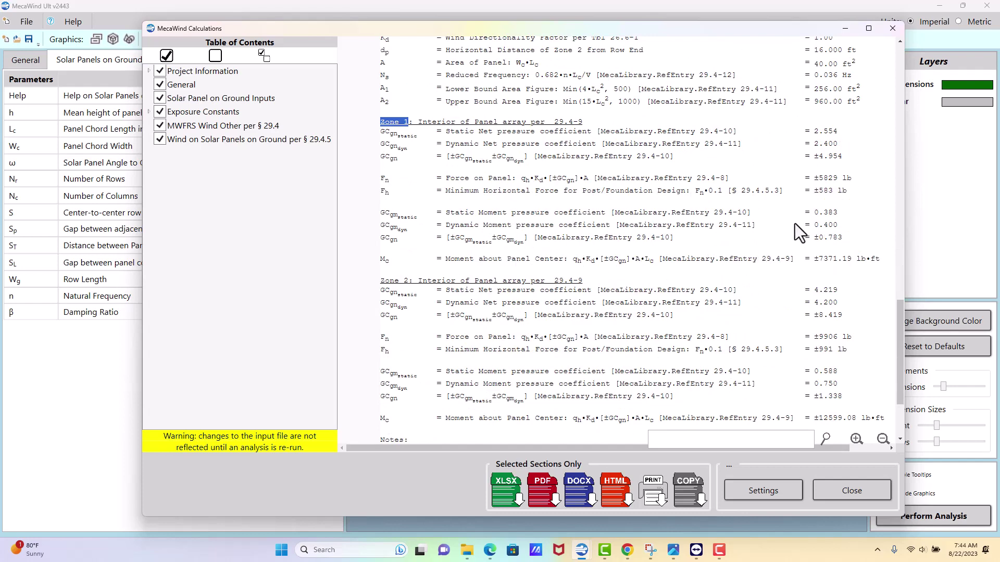
pyautogui.scroll(-2, 720, 262)
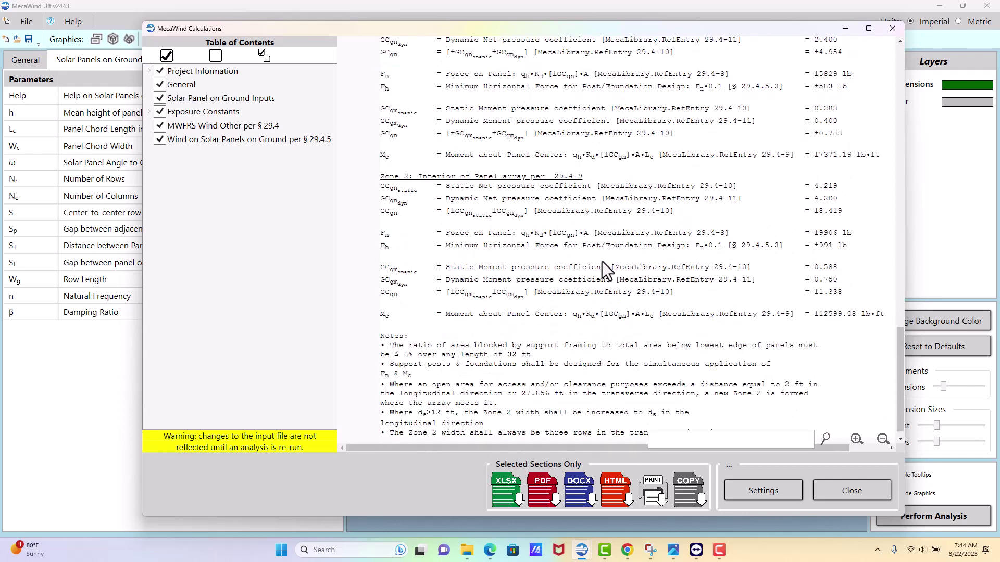
pyautogui.scroll(-1, 602, 261)
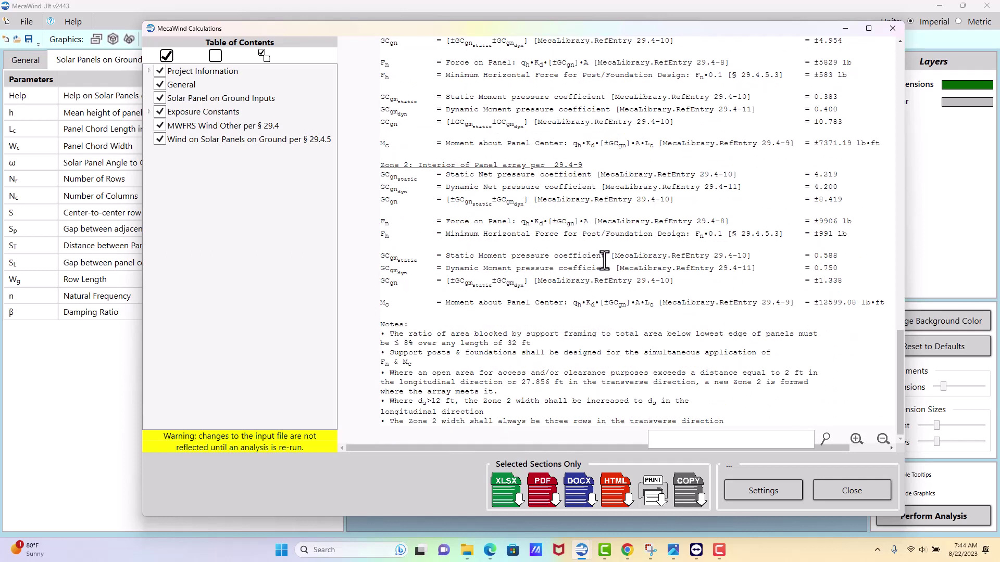